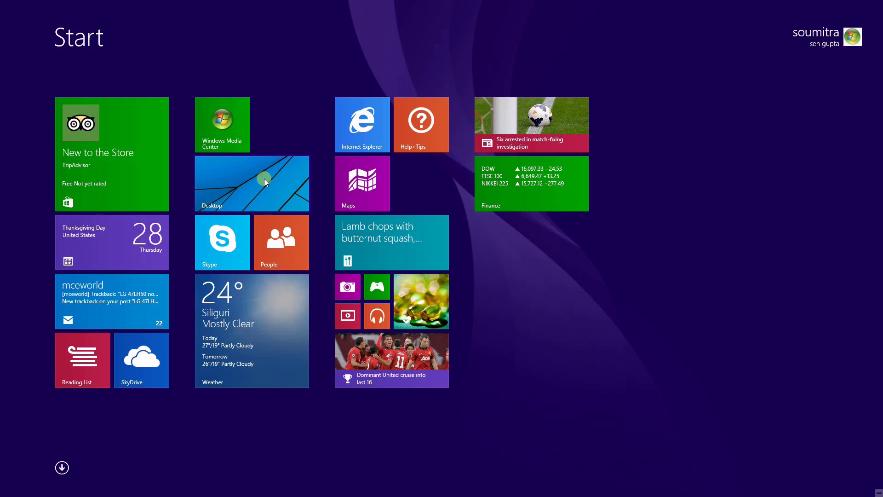
- Go from the Start screen to the desktop using the Desktop tile
{"action": "left_click", "coordinate": [264, 179]}
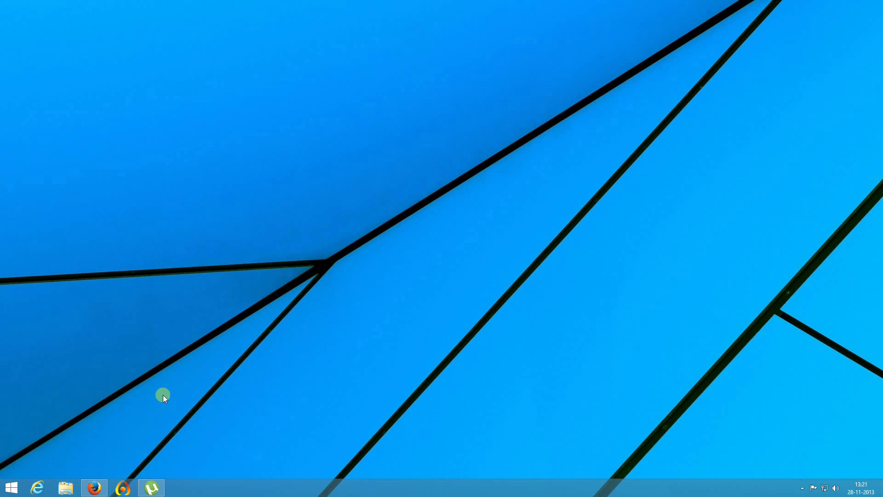
- Open the first last-test match cricket photo from Pictures in File Explorer
{"action": "left_click", "coordinate": [65, 487]}
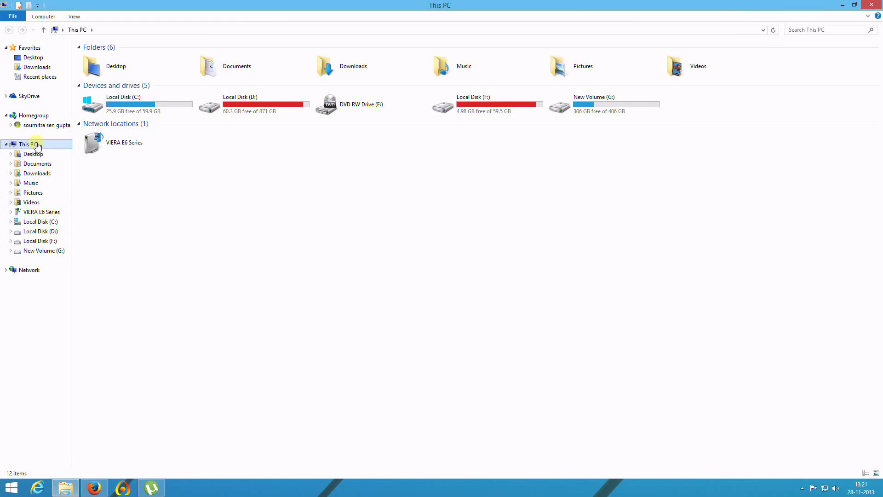
{"action": "left_click", "coordinate": [36, 195]}
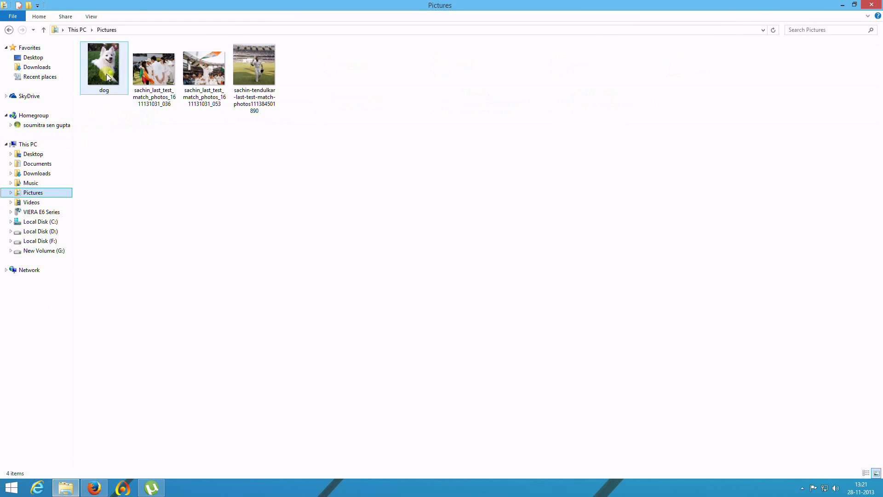
{"action": "double_click", "coordinate": [147, 69]}
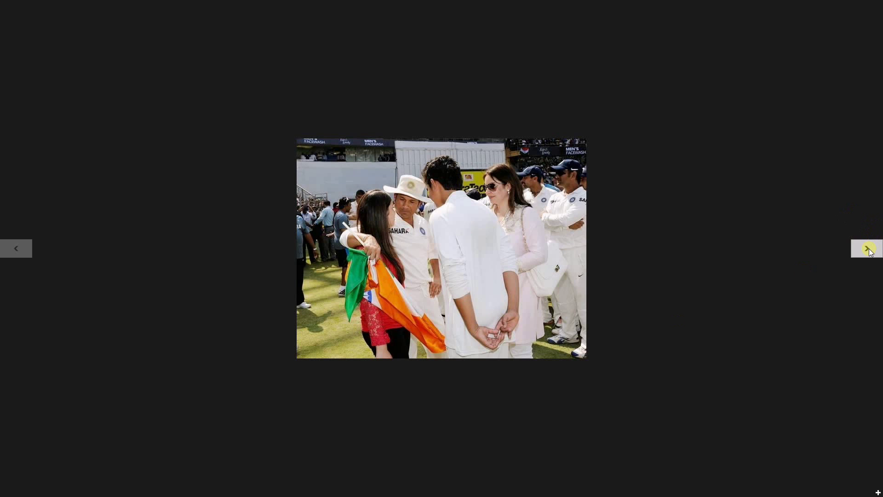
- Advance two photos to the batsman raising his bat and show its app bar
{"action": "left_click", "coordinate": [868, 249]}
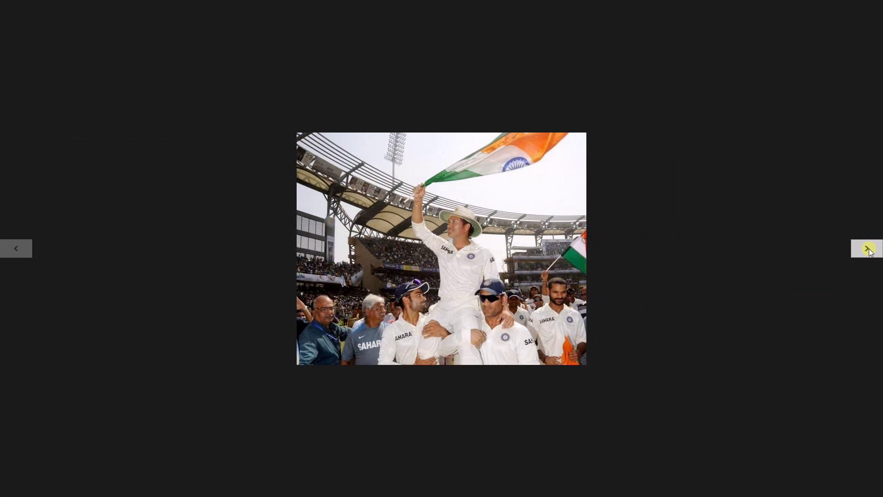
{"action": "left_click", "coordinate": [867, 249]}
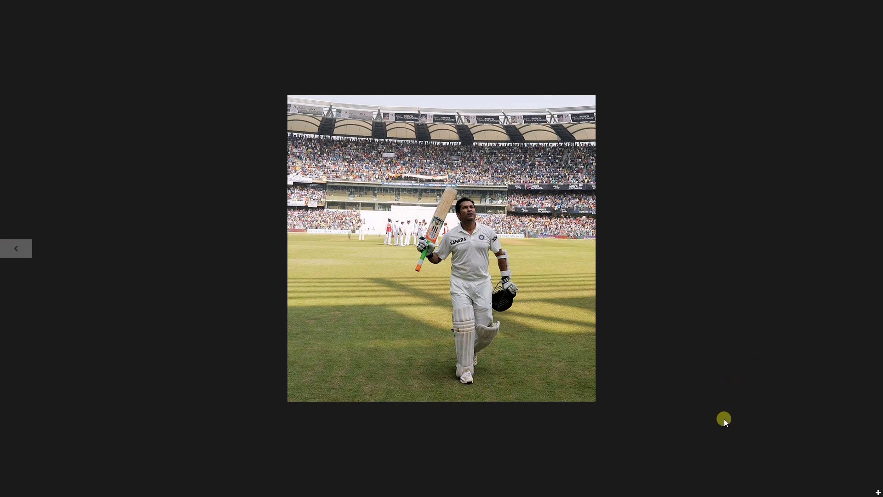
{"action": "right_click", "coordinate": [767, 373]}
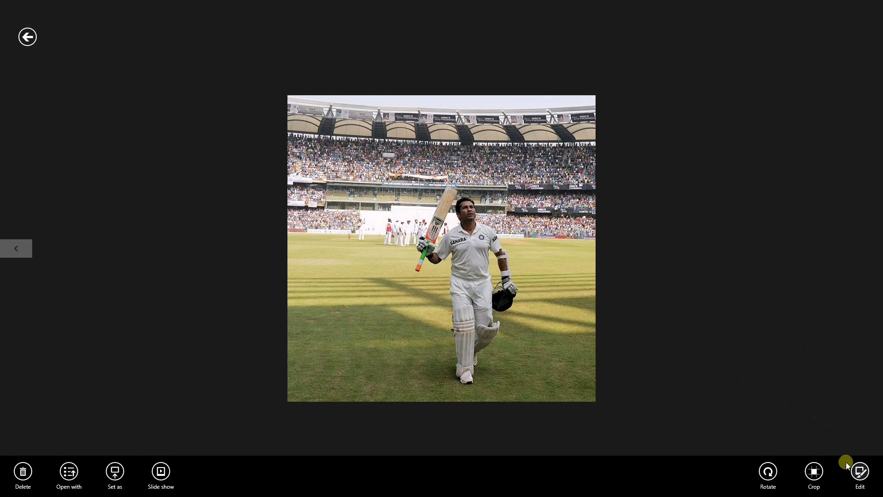
- Edit the batsman photo with Basic fixes and rotate it three quarter turns
{"action": "left_click", "coordinate": [858, 473]}
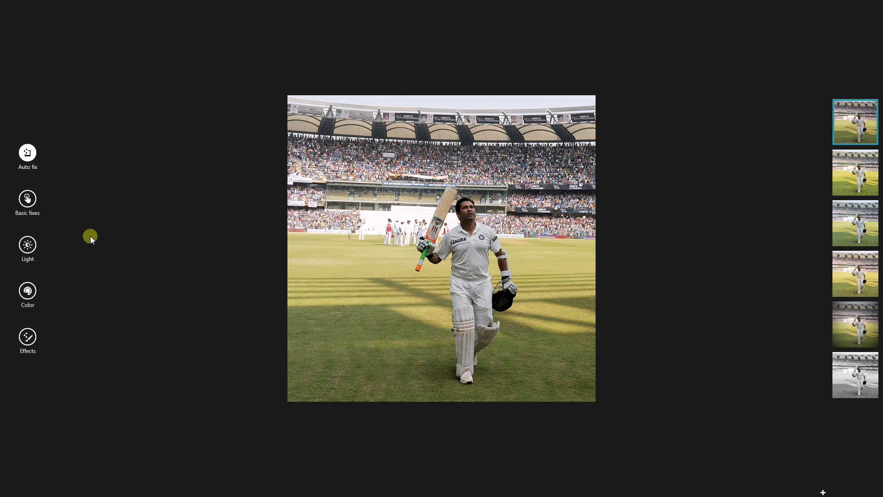
{"action": "left_click", "coordinate": [29, 197]}
{"action": "left_click", "coordinate": [860, 184]}
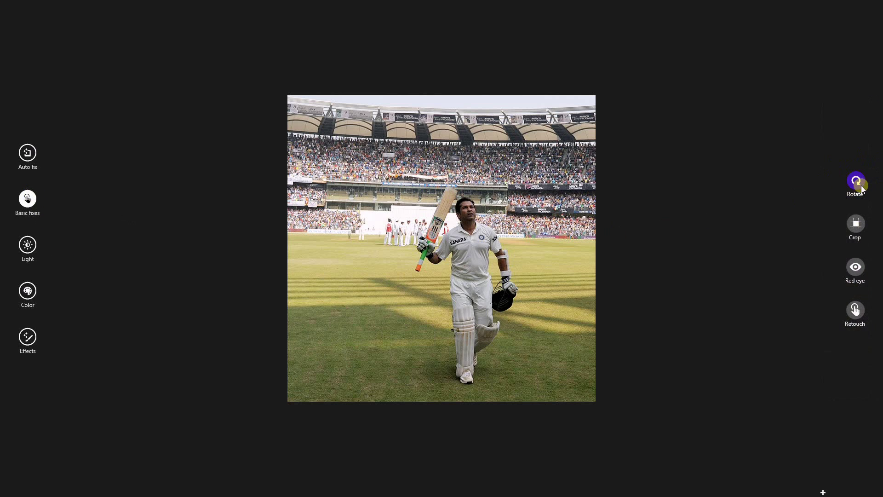
{"action": "left_click", "coordinate": [858, 183]}
{"action": "left_click", "coordinate": [858, 183]}
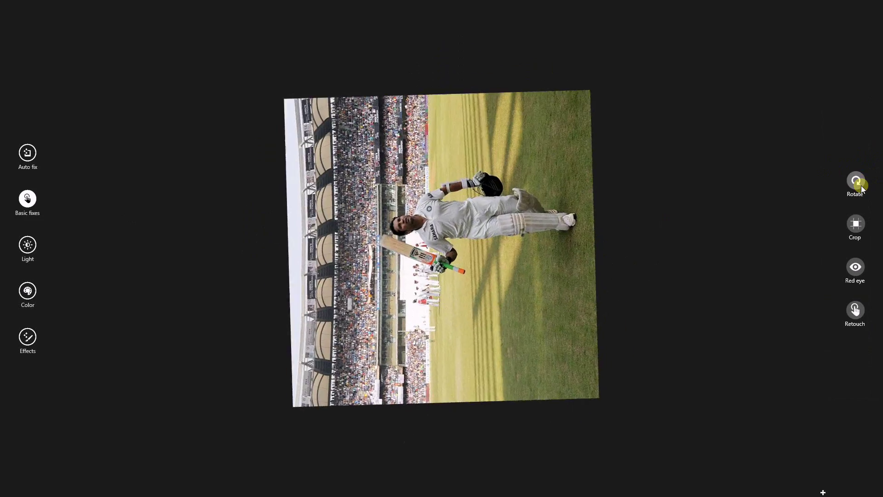
{"action": "left_click", "coordinate": [856, 224]}
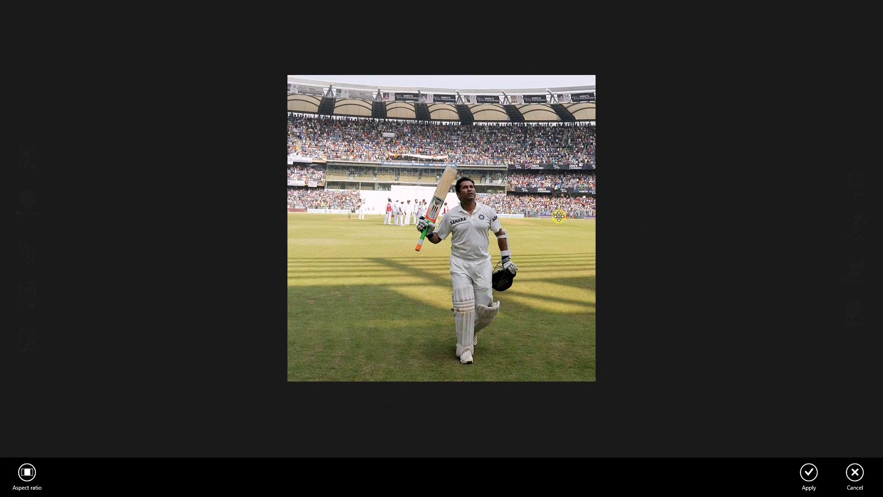
{"action": "left_click_drag", "start_coordinate": [548, 120], "coordinate": [526, 142]}
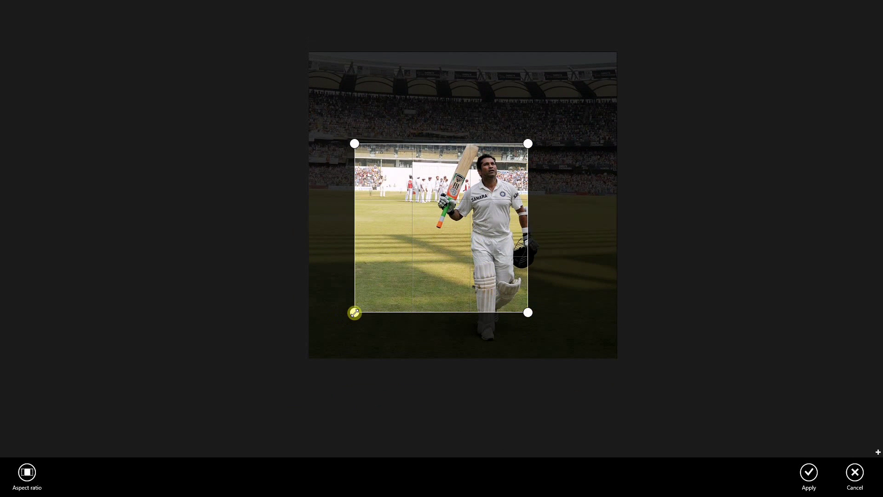
{"action": "left_click_drag", "start_coordinate": [355, 313], "coordinate": [402, 253]}
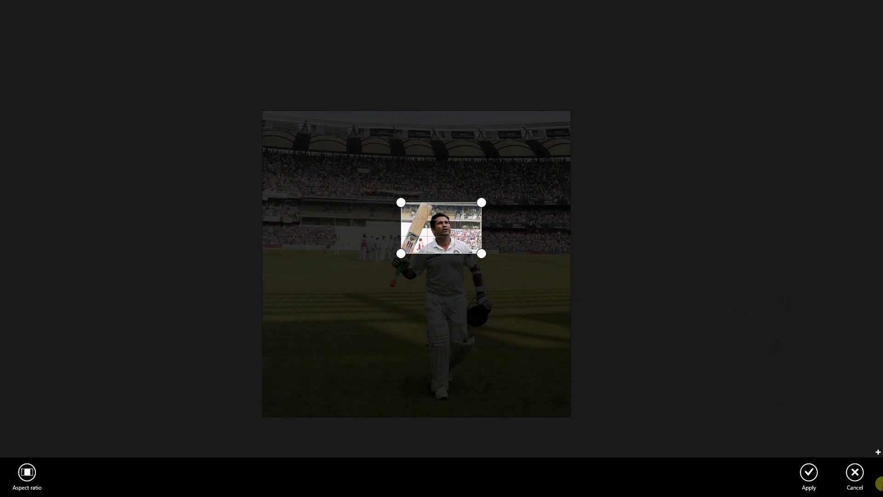
{"action": "left_click", "coordinate": [855, 472]}
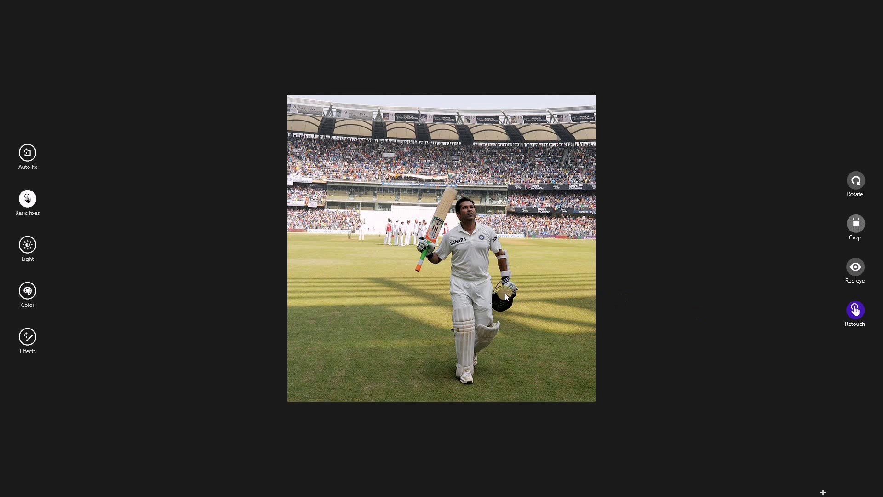
- Cancel all edits to the batsman photo, confirming the discard, and show its commands again
{"action": "right_click", "coordinate": [782, 456]}
{"action": "left_click", "coordinate": [854, 473]}
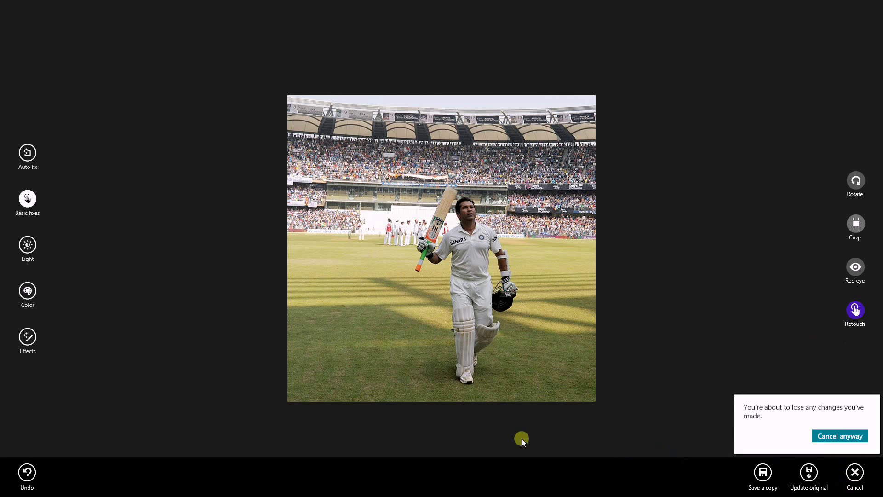
{"action": "left_click", "coordinate": [32, 242]}
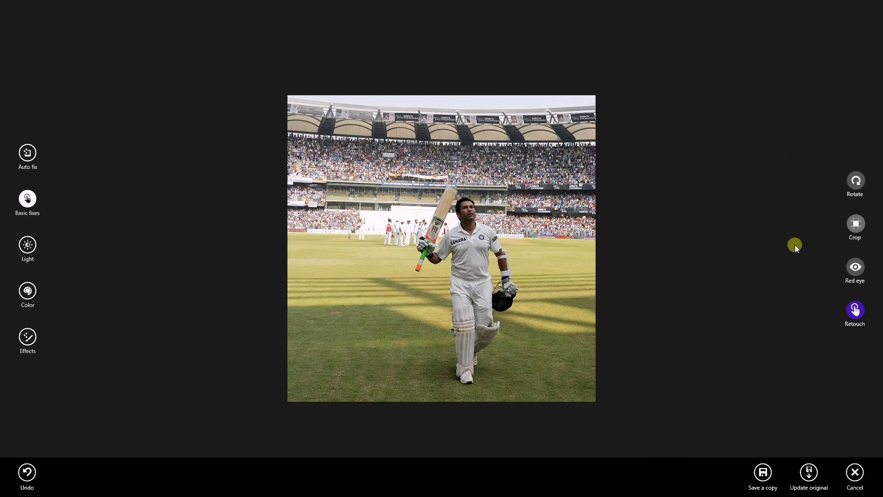
{"action": "left_click", "coordinate": [854, 472]}
{"action": "left_click", "coordinate": [846, 433]}
{"action": "right_click", "coordinate": [62, 308]}
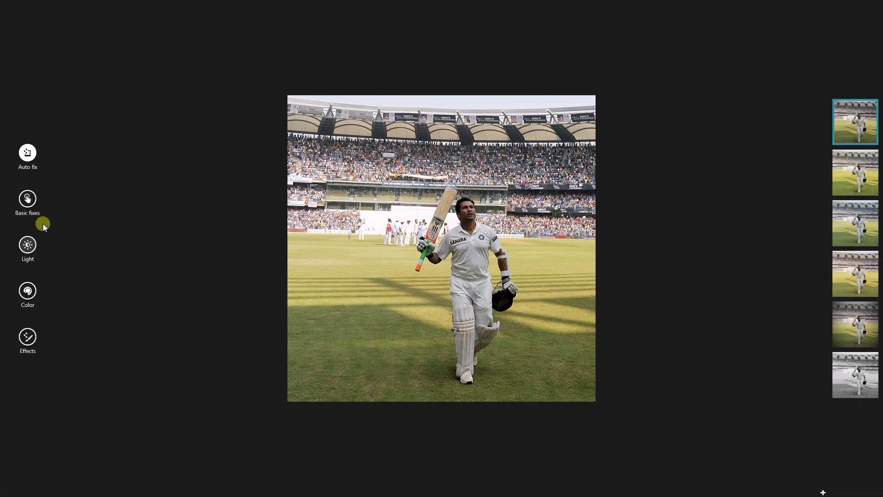
- In Light adjustments, raise brightness slightly and leave contrast at 0
{"action": "left_click", "coordinate": [28, 244]}
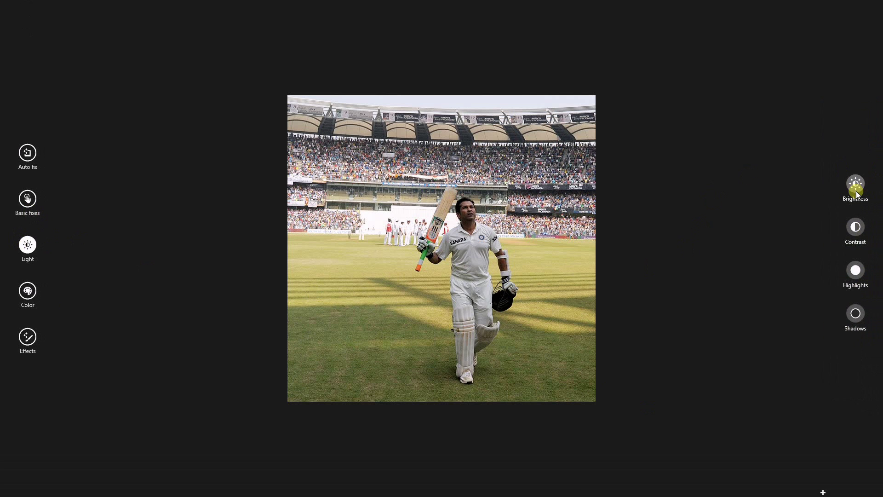
{"action": "left_click", "coordinate": [856, 185]}
{"action": "mouse_move", "coordinate": [855, 185]}
{"action": "left_mouse_down"}
{"action": "mouse_move", "coordinate": [800, 198]}
{"action": "mouse_move", "coordinate": [791, 187]}
{"action": "mouse_move", "coordinate": [849, 197]}
{"action": "mouse_move", "coordinate": [842, 158]}
{"action": "mouse_move", "coordinate": [863, 190]}
{"action": "left_mouse_up"}
{"action": "left_click", "coordinate": [852, 228]}
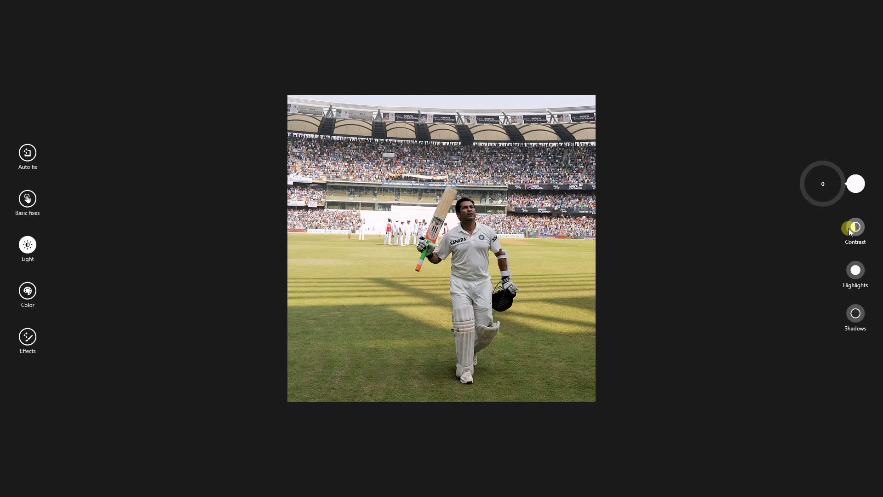
{"action": "mouse_move", "coordinate": [853, 230]}
{"action": "left_mouse_down"}
{"action": "mouse_move", "coordinate": [852, 240]}
{"action": "mouse_move", "coordinate": [790, 229]}
{"action": "mouse_move", "coordinate": [791, 213]}
{"action": "mouse_move", "coordinate": [877, 230]}
{"action": "mouse_move", "coordinate": [828, 194]}
{"action": "mouse_move", "coordinate": [854, 226]}
{"action": "left_mouse_up"}
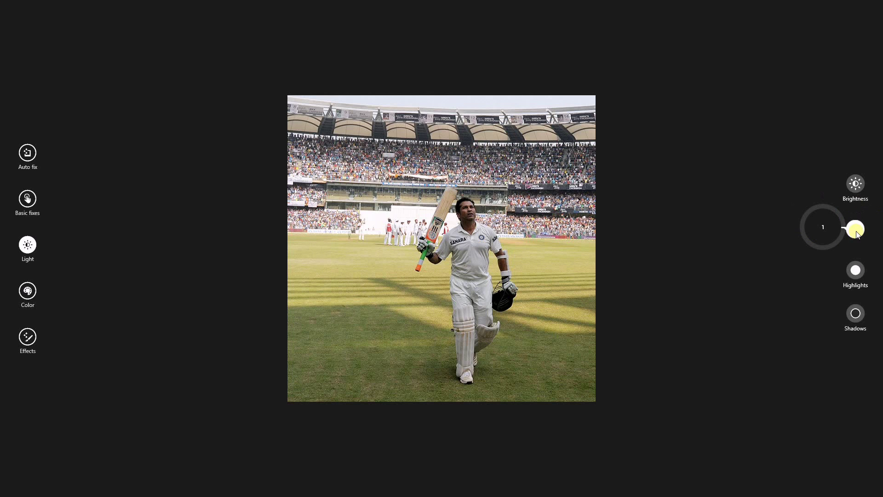
{"action": "left_click", "coordinate": [857, 265]}
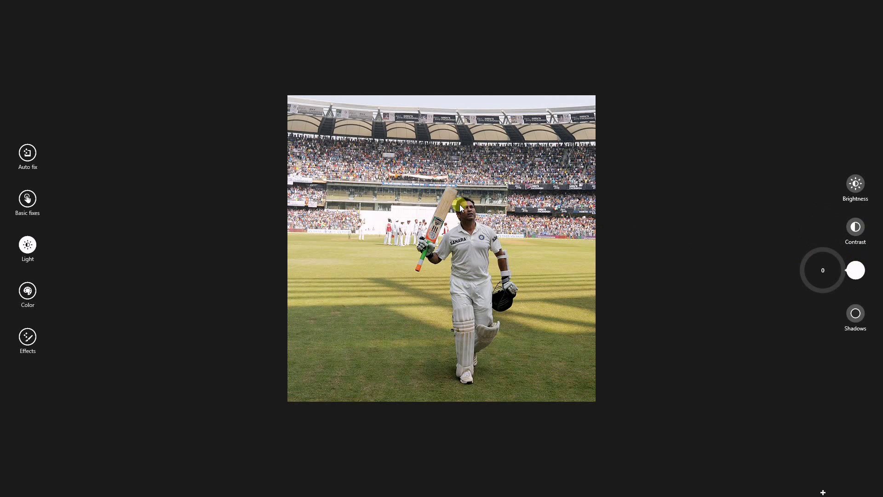
- Raise highlights to 53 and shadows to 66
{"action": "left_click", "coordinate": [855, 270]}
{"action": "mouse_move", "coordinate": [856, 270]}
{"action": "left_mouse_down"}
{"action": "mouse_move", "coordinate": [806, 295]}
{"action": "mouse_move", "coordinate": [780, 262]}
{"action": "mouse_move", "coordinate": [851, 282]}
{"action": "mouse_move", "coordinate": [853, 264]}
{"action": "mouse_move", "coordinate": [862, 276]}
{"action": "left_mouse_up"}
{"action": "left_click", "coordinate": [855, 314]}
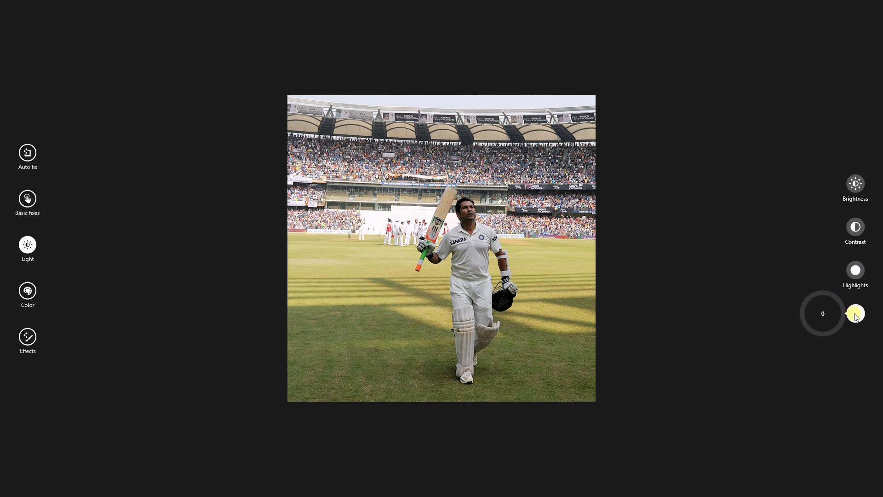
{"action": "left_click_drag", "start_coordinate": [857, 318], "coordinate": [837, 339]}
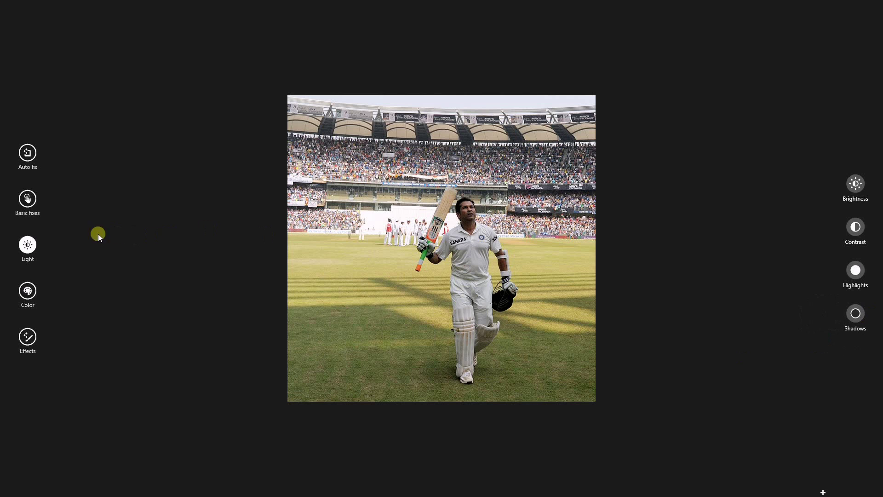
- In Color adjustments, warm the temperature, shift the tint and reduce saturation slightly
{"action": "left_click", "coordinate": [29, 295]}
{"action": "mouse_move", "coordinate": [855, 184]}
{"action": "left_mouse_down"}
{"action": "mouse_move", "coordinate": [843, 208]}
{"action": "mouse_move", "coordinate": [795, 174]}
{"action": "mouse_move", "coordinate": [804, 162]}
{"action": "mouse_move", "coordinate": [867, 211]}
{"action": "mouse_move", "coordinate": [861, 166]}
{"action": "mouse_move", "coordinate": [869, 190]}
{"action": "left_mouse_up"}
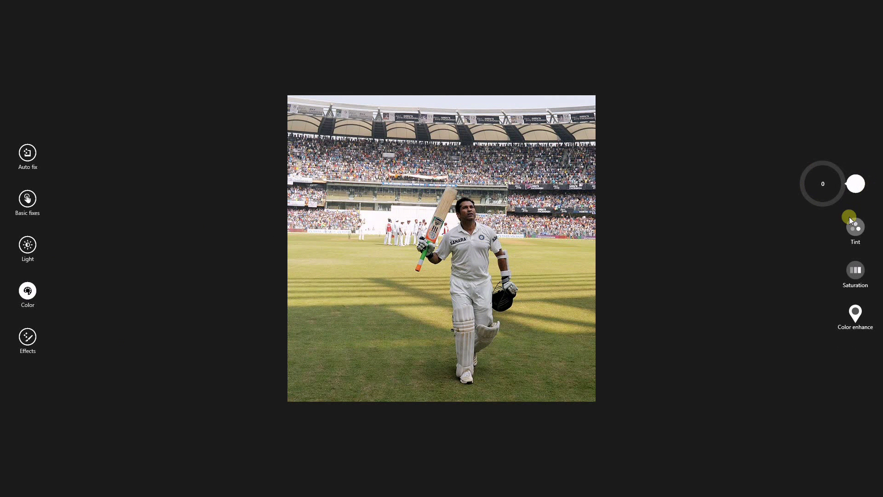
{"action": "left_click", "coordinate": [849, 218]}
{"action": "left_click_drag", "start_coordinate": [854, 227], "coordinate": [877, 231]}
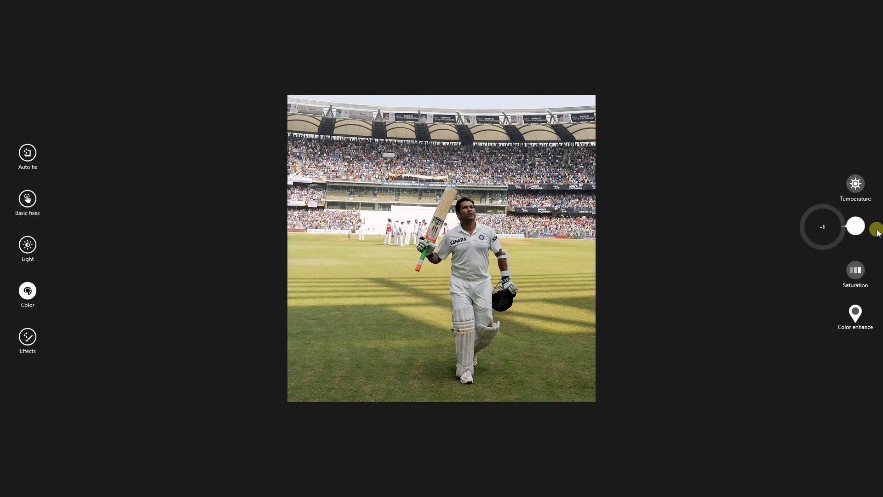
{"action": "left_click", "coordinate": [857, 271]}
{"action": "mouse_move", "coordinate": [861, 276]}
{"action": "left_mouse_down"}
{"action": "mouse_move", "coordinate": [832, 305]}
{"action": "mouse_move", "coordinate": [856, 294]}
{"action": "mouse_move", "coordinate": [855, 256]}
{"action": "mouse_move", "coordinate": [862, 274]}
{"action": "left_mouse_up"}
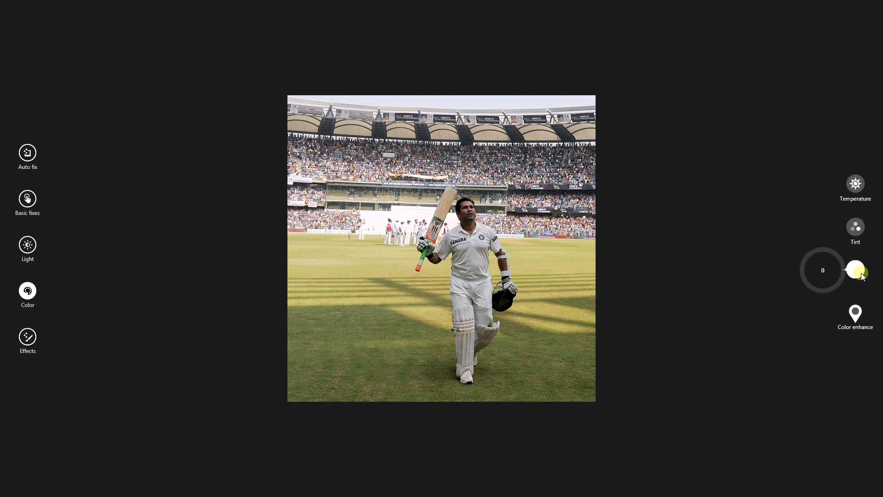
- Place a color-enhance point on the grass and adjust its strength
{"action": "left_click", "coordinate": [858, 313]}
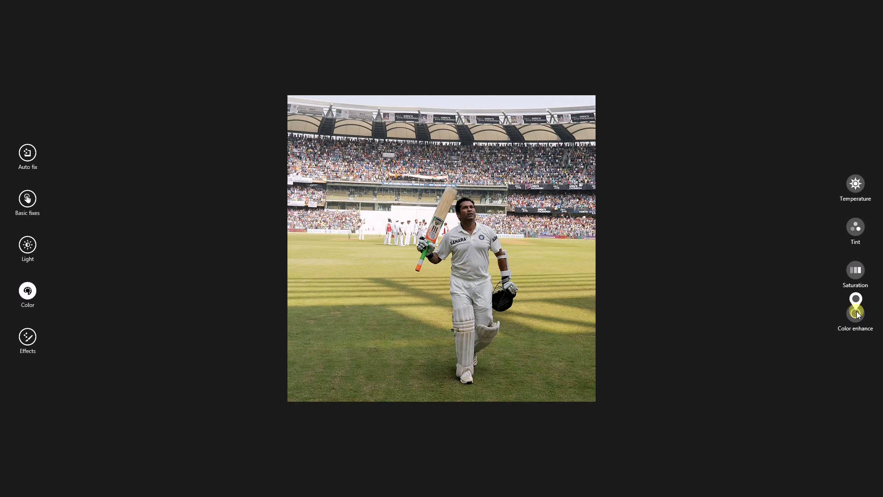
{"action": "left_click", "coordinate": [568, 296]}
{"action": "mouse_move", "coordinate": [857, 324]}
{"action": "left_mouse_down"}
{"action": "mouse_move", "coordinate": [828, 345]}
{"action": "mouse_move", "coordinate": [798, 335]}
{"action": "mouse_move", "coordinate": [856, 321]}
{"action": "left_mouse_up"}
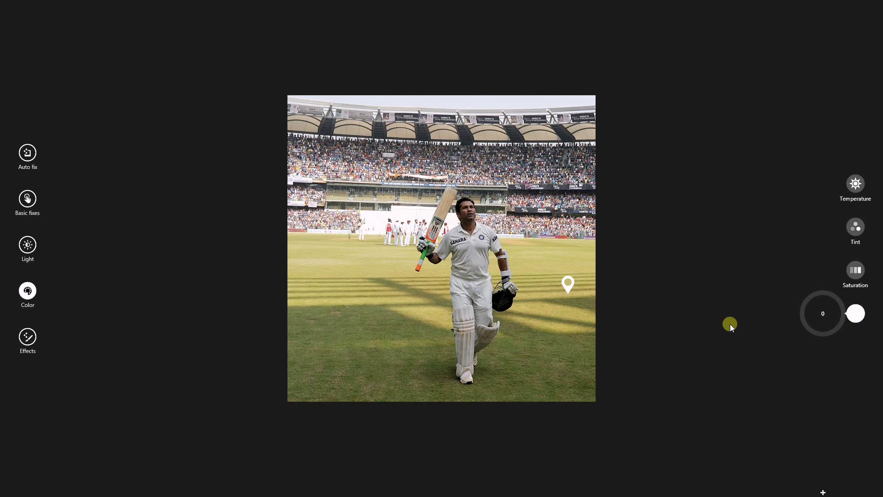
- In Effects, try a slight vignette on the photo's edges
{"action": "left_click", "coordinate": [27, 341]}
{"action": "left_click", "coordinate": [855, 231]}
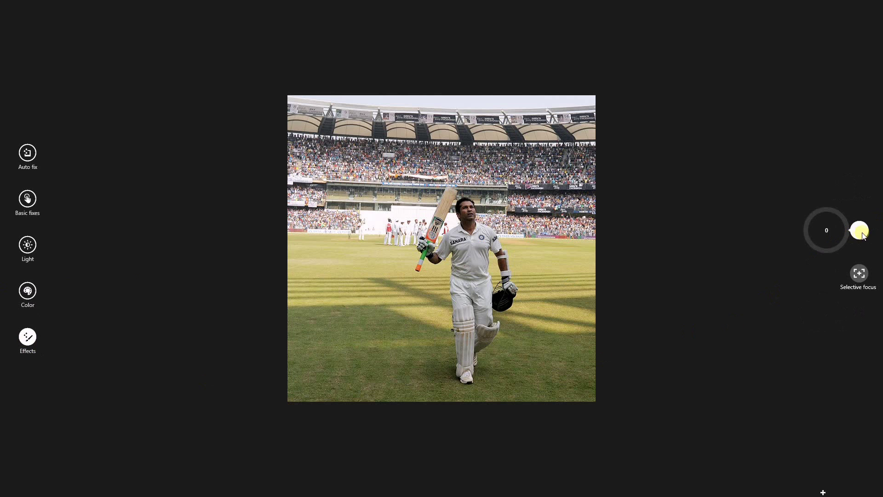
{"action": "mouse_move", "coordinate": [856, 230]}
{"action": "left_mouse_down"}
{"action": "mouse_move", "coordinate": [826, 262]}
{"action": "mouse_move", "coordinate": [828, 195]}
{"action": "mouse_move", "coordinate": [858, 199]}
{"action": "mouse_move", "coordinate": [862, 219]}
{"action": "mouse_move", "coordinate": [812, 193]}
{"action": "mouse_move", "coordinate": [837, 272]}
{"action": "mouse_move", "coordinate": [858, 229]}
{"action": "left_mouse_up"}
- Apply selective focus with a narrowed focus area centred on the batsman
{"action": "left_click", "coordinate": [861, 272]}
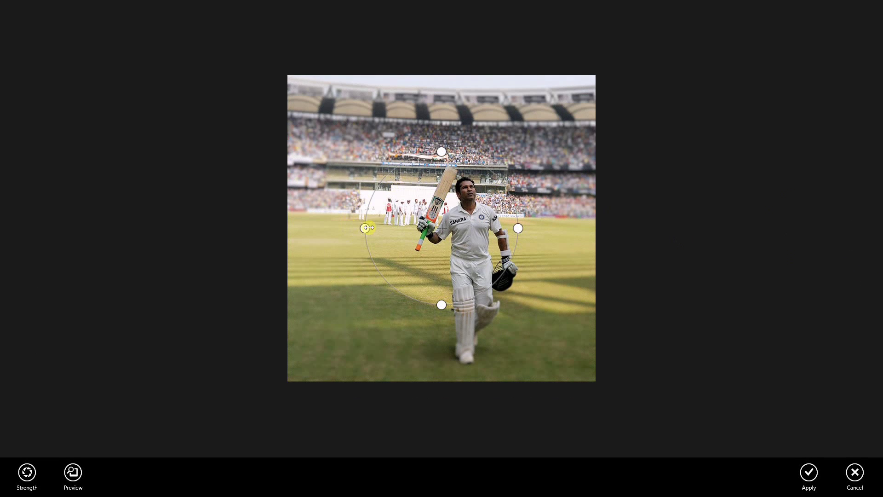
{"action": "left_click_drag", "start_coordinate": [370, 228], "coordinate": [400, 227]}
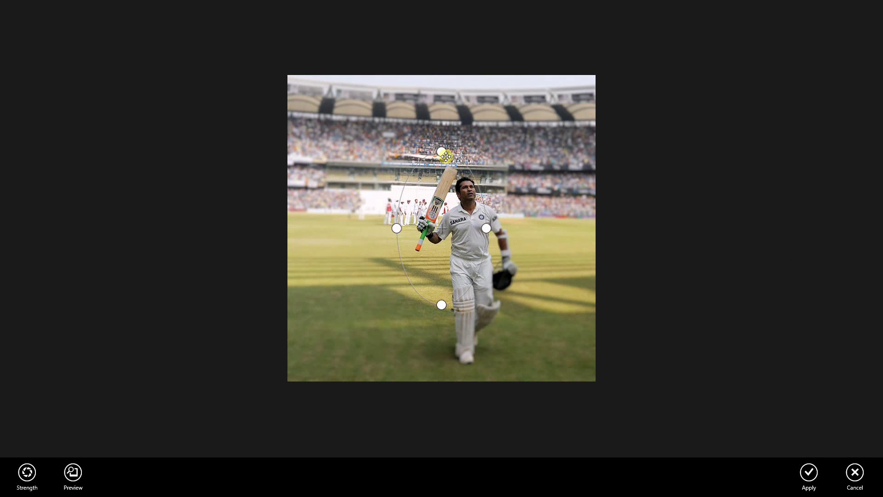
{"action": "mouse_move", "coordinate": [450, 154]}
{"action": "left_mouse_down"}
{"action": "mouse_move", "coordinate": [490, 146]}
{"action": "mouse_move", "coordinate": [489, 133]}
{"action": "mouse_move", "coordinate": [433, 167]}
{"action": "mouse_move", "coordinate": [459, 161]}
{"action": "left_mouse_up"}
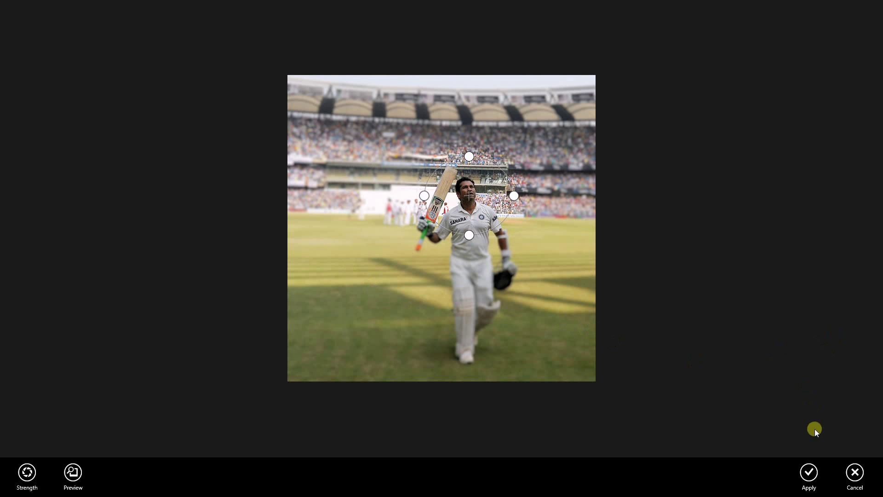
{"action": "left_click", "coordinate": [853, 471]}
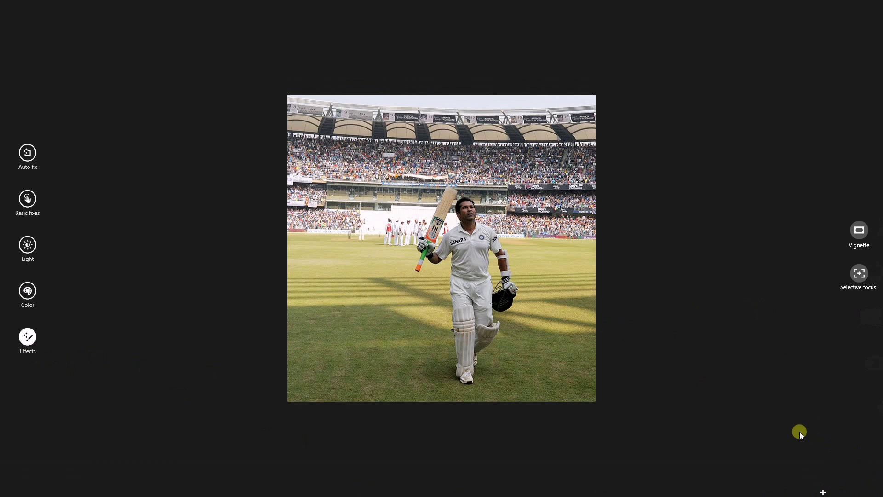
- Exit the editor, then view the Set as options and dismiss them
{"action": "right_click", "coordinate": [810, 449]}
{"action": "left_click", "coordinate": [854, 470]}
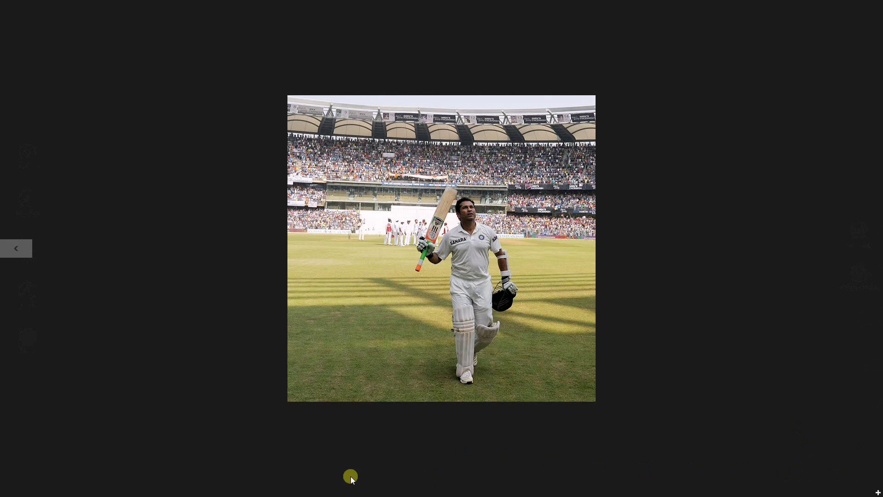
{"action": "right_click", "coordinate": [170, 473]}
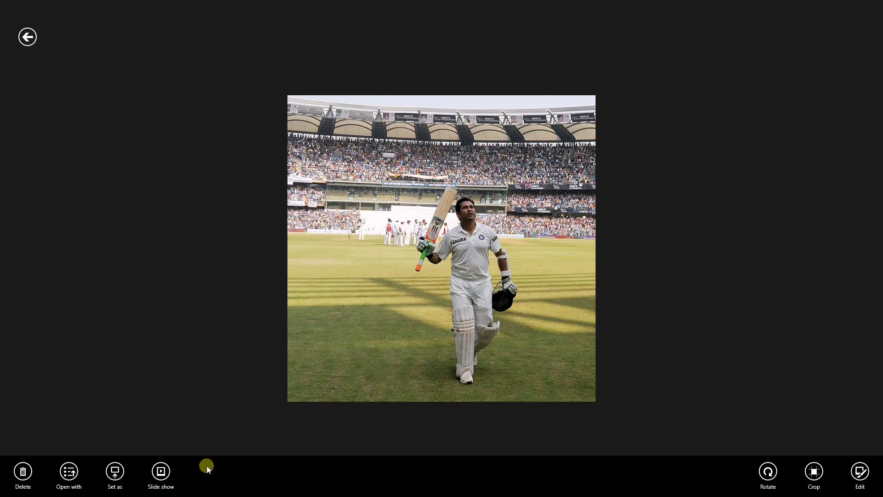
{"action": "left_click", "coordinate": [115, 470]}
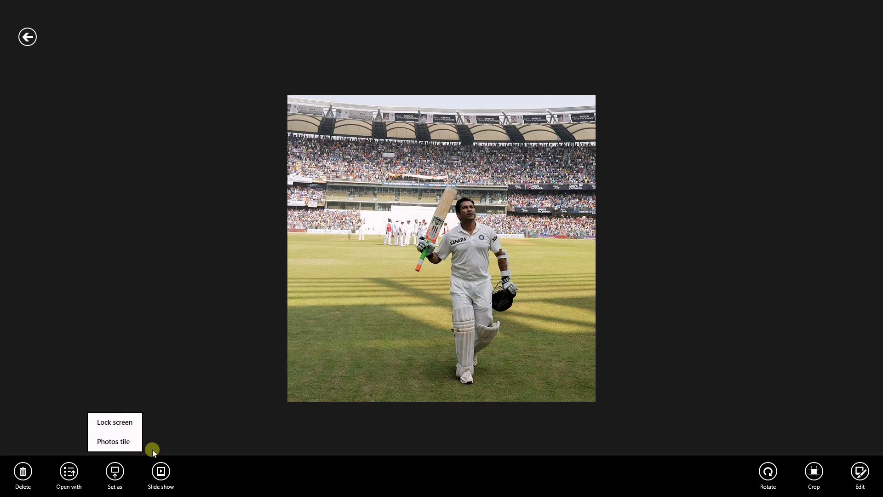
{"action": "left_click", "coordinate": [231, 415]}
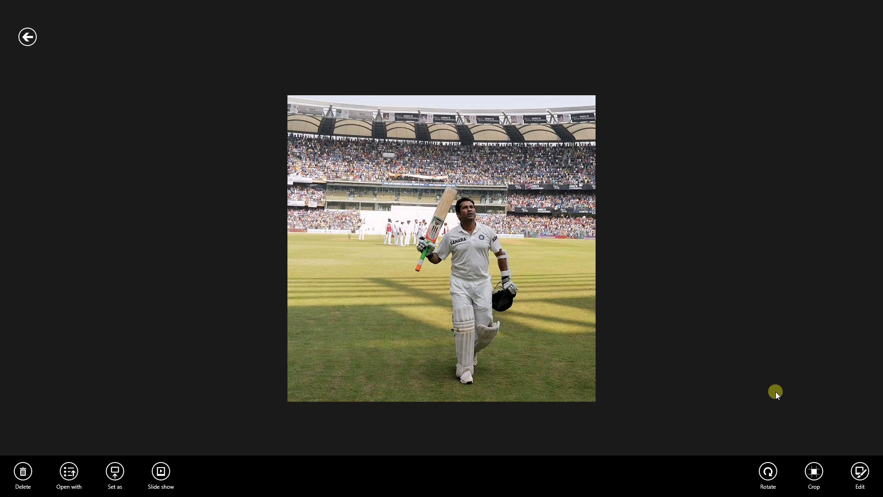
- Back on the desktop, minimize the Pictures window and open File Explorer on This PC
{"action": "key", "text": "alt+Tab"}
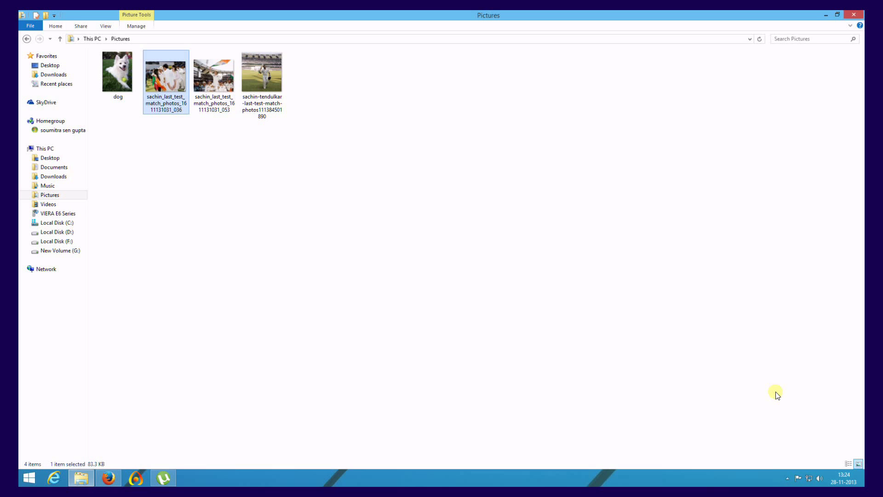
{"action": "mouse_move", "coordinate": [865, 18]}
{"action": "left_click", "coordinate": [842, 5]}
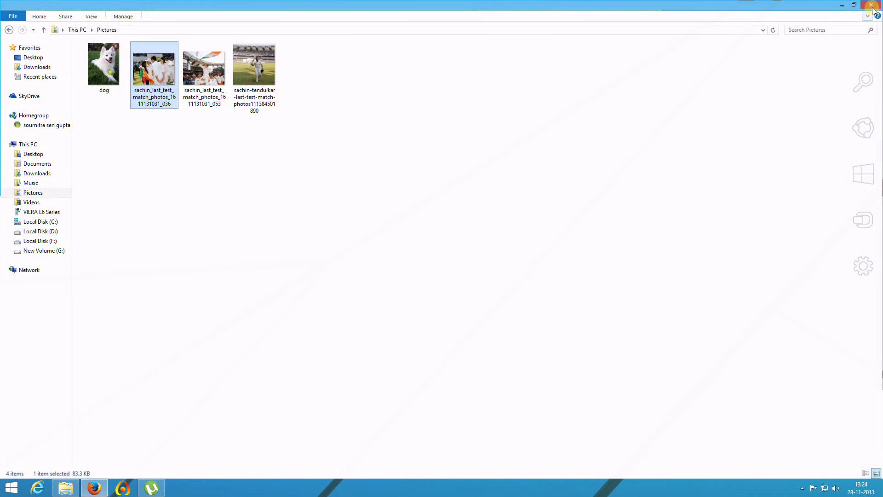
{"action": "left_click", "coordinate": [67, 489]}
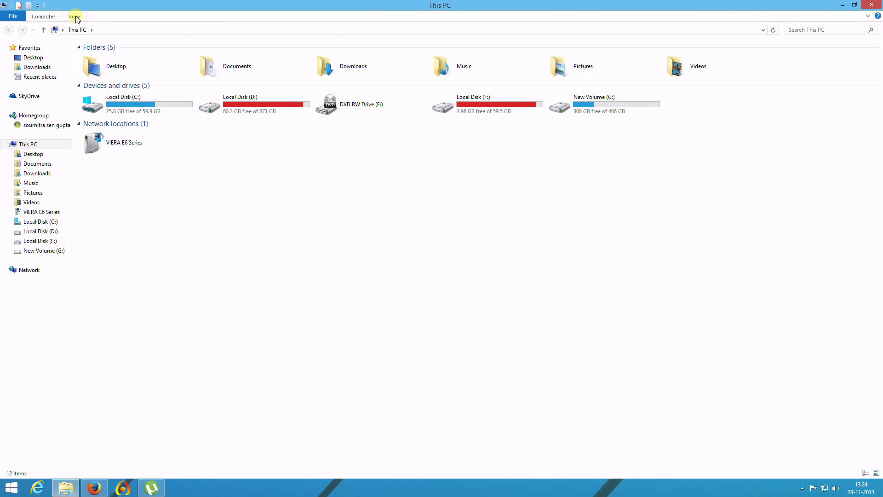
- Turn on Show libraries in the navigation pane and bring up Libraries' options
{"action": "left_click", "coordinate": [74, 16]}
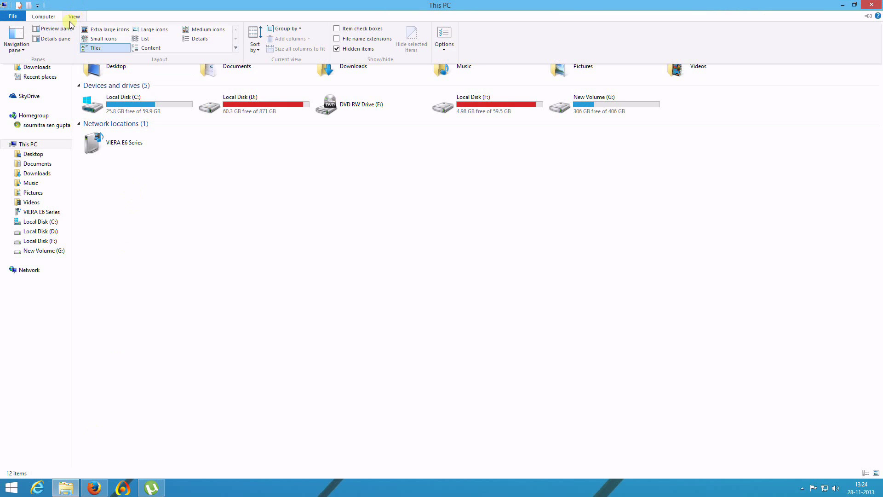
{"action": "left_click", "coordinate": [24, 51]}
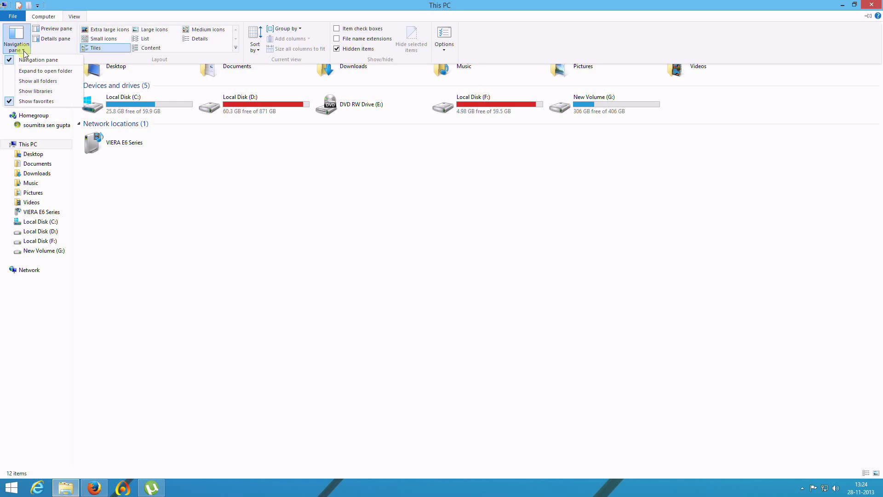
{"action": "left_click", "coordinate": [14, 92]}
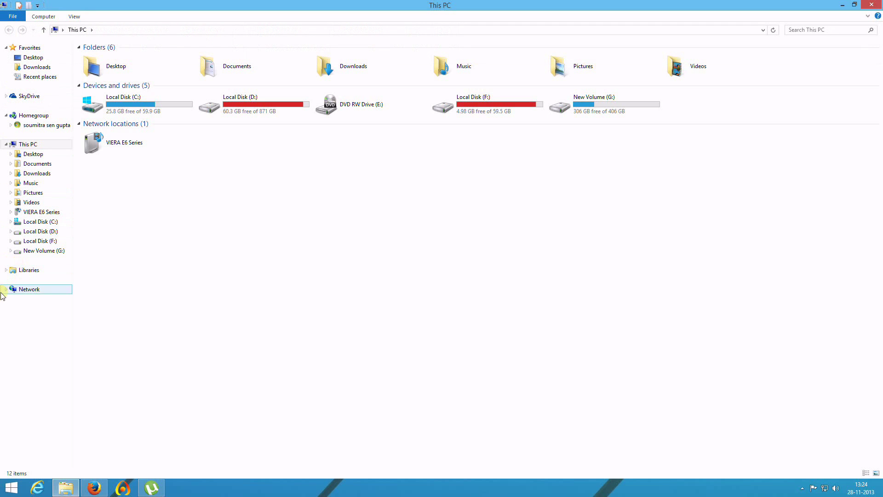
{"action": "right_click", "coordinate": [28, 271]}
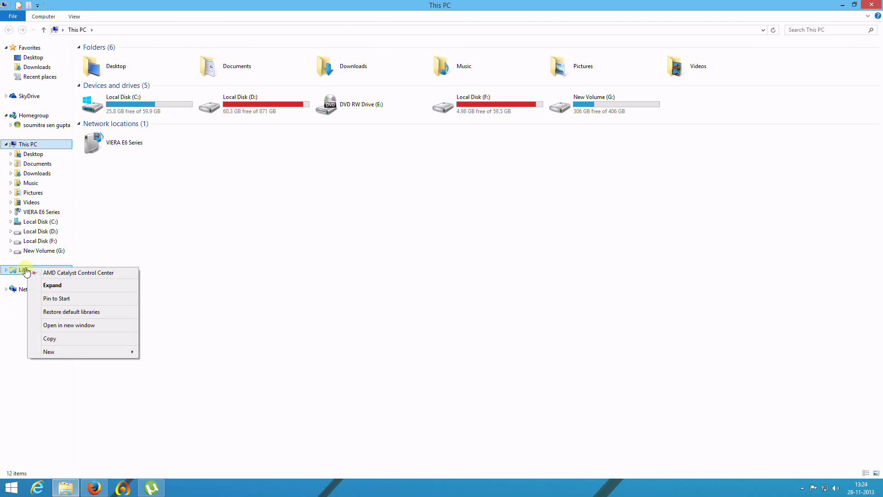